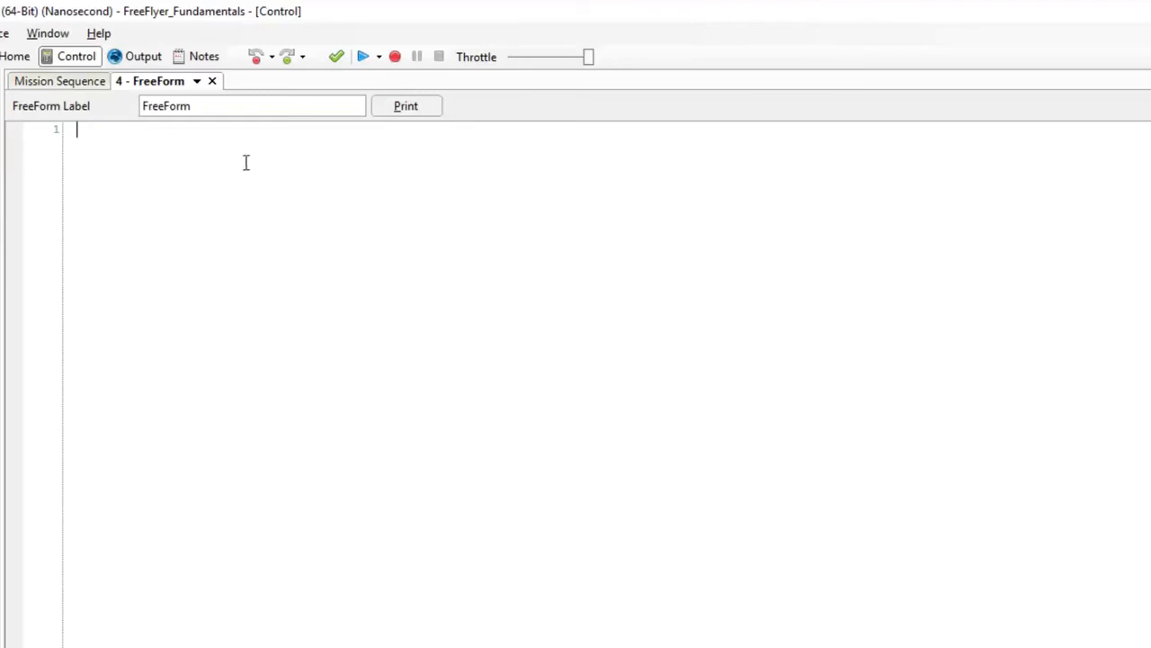
# Rename the FreeForm script element as "Report command"
pyautogui.moveTo(215, 108); pyautogui.dragTo(147, 106)
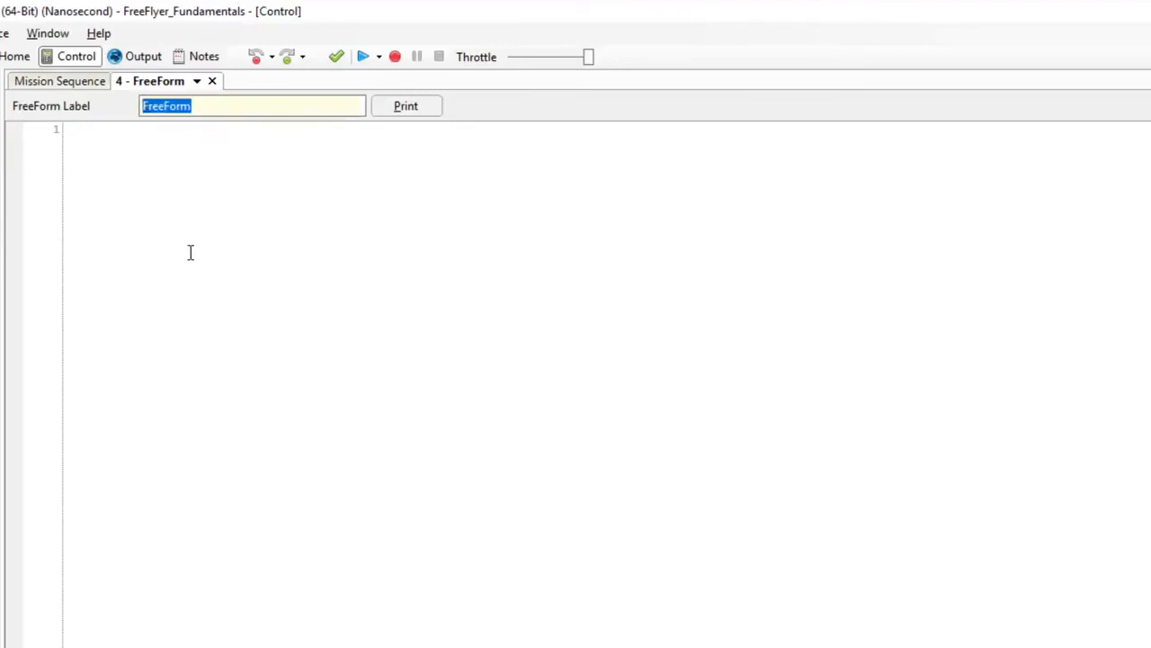
pyautogui.write('Report com')
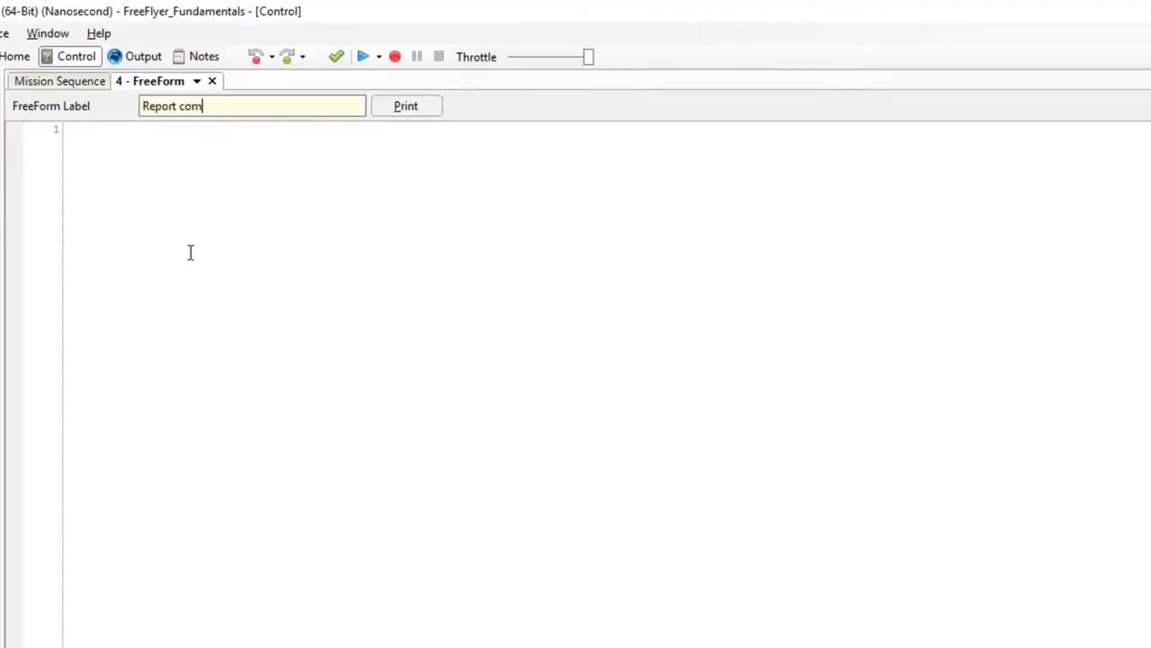
pyautogui.write('mand')
pyautogui.click(276, 316)
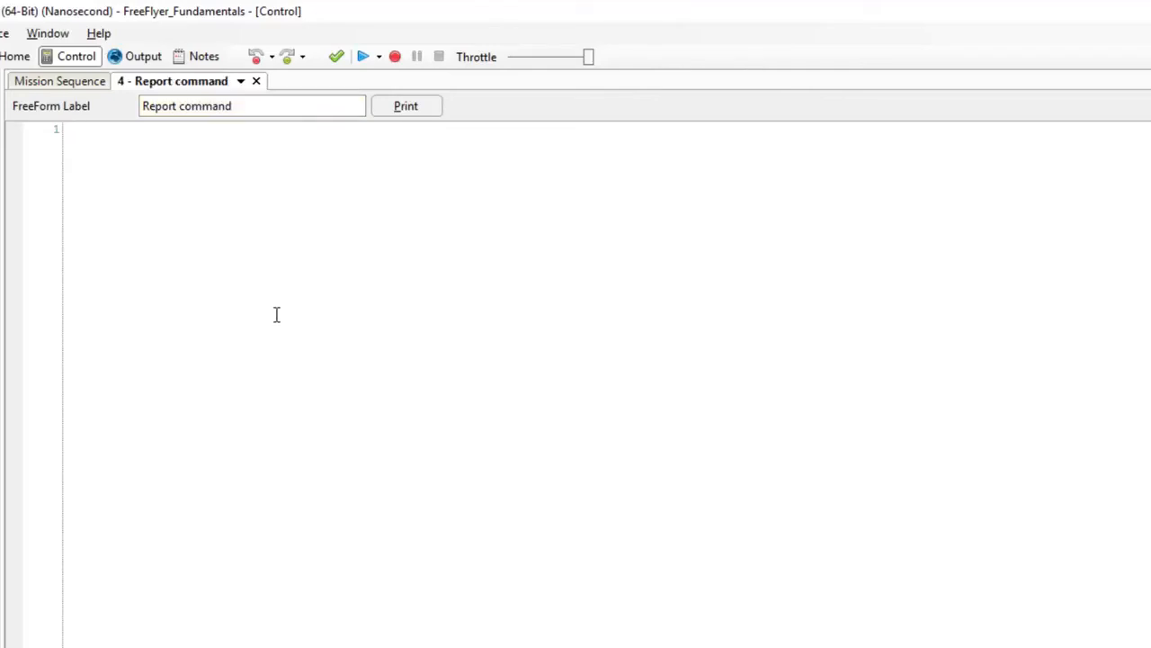
# Start a Report statement on line 2 of the script with Spacecraft1.EpochText and Spacecraft1.OrbitNumberCumulative
pyautogui.press('Return')
pyautogui.write('Report')
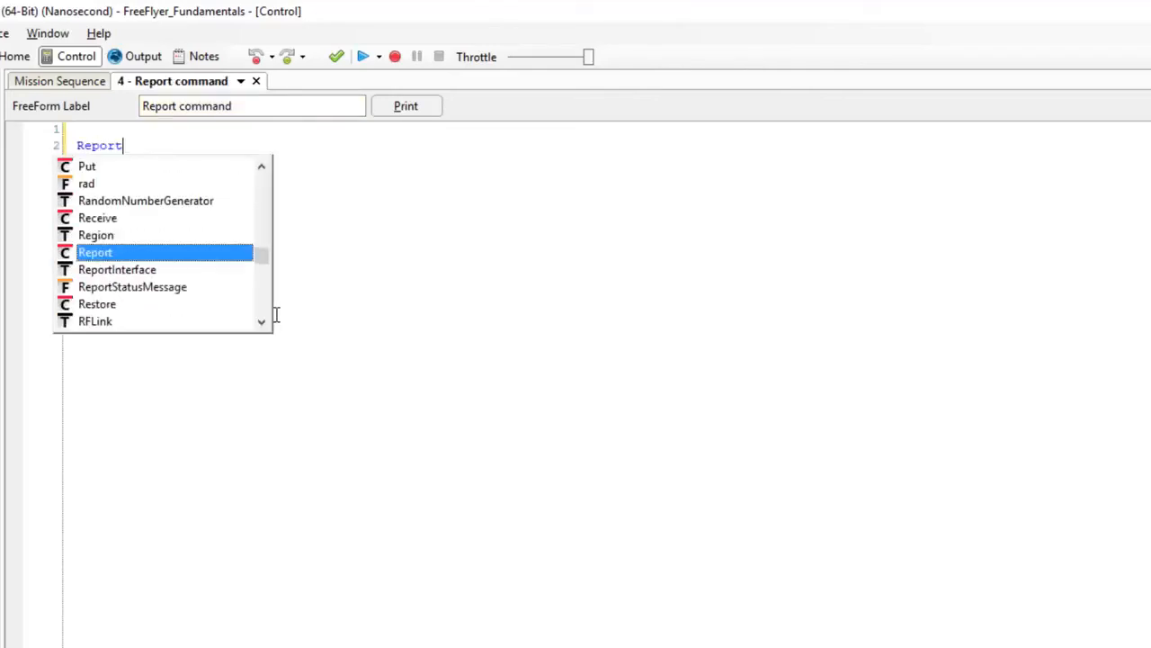
pyautogui.write(' Spacecraft1.Epo')
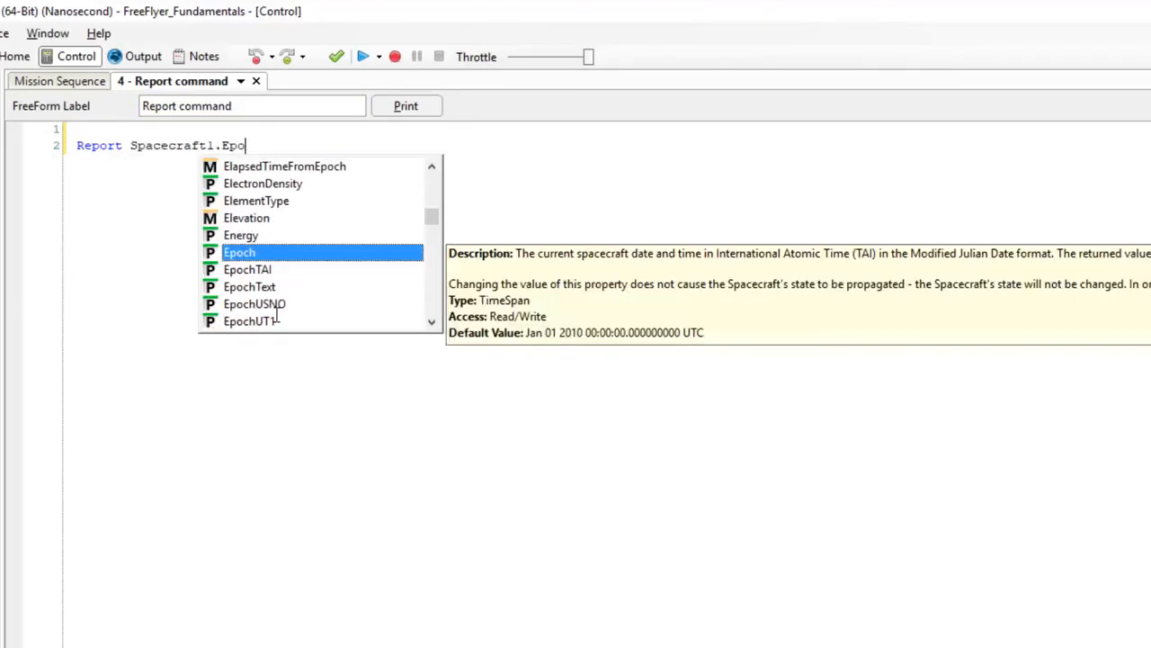
pyautogui.press('Down')
pyautogui.press('Down')
pyautogui.write(', Spacecraft1.orbit')
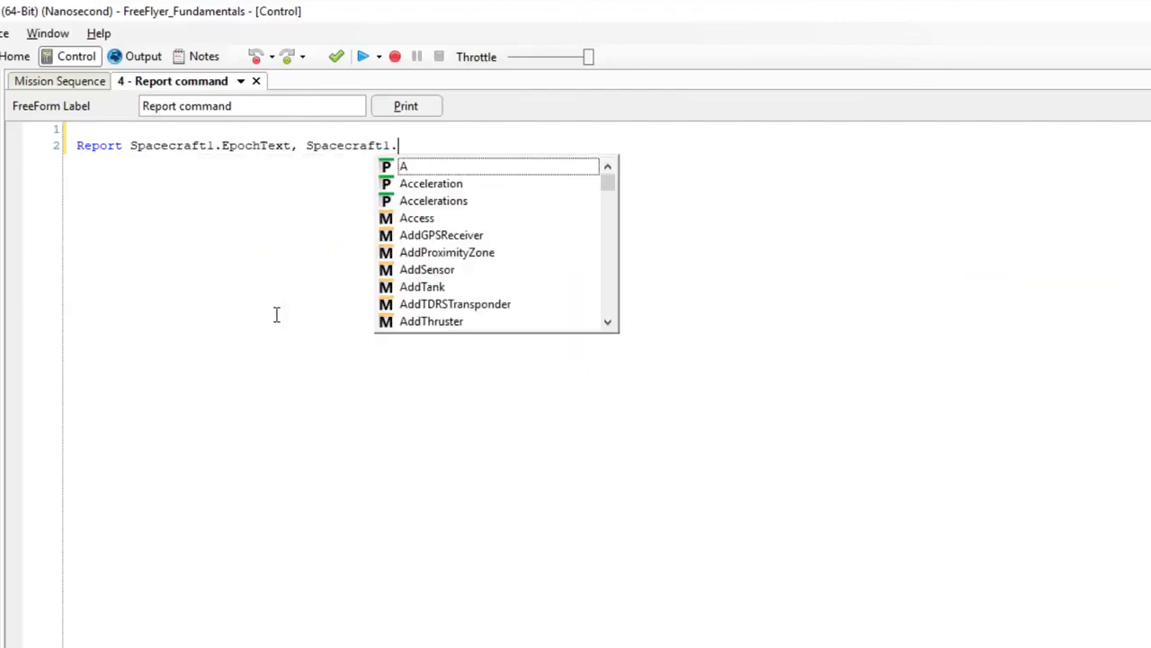
pyautogui.press('Down')
pyautogui.press('Down')
pyautogui.press('Down')
pyautogui.press('Tab')
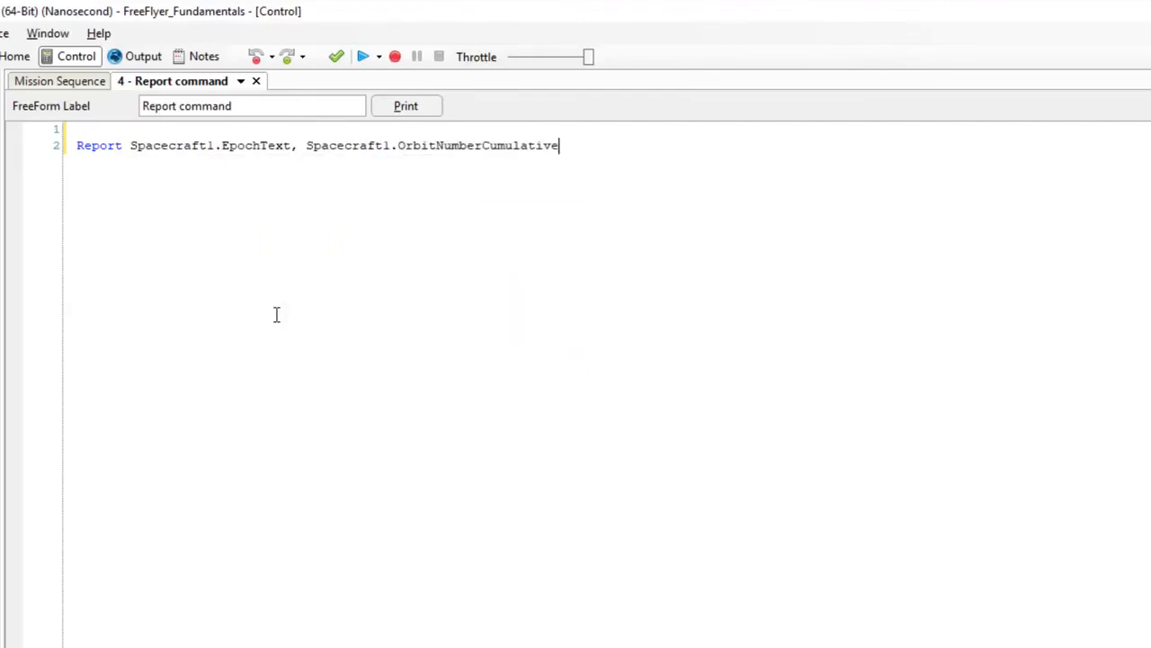
# Continue the Report statement on an indented new line with Spacecraft1.A, Spacecraft1.E and Spacecraft1.I
pyautogui.write(',')
pyautogui.press('Return')
pyautogui.press('Tab')
pyautogui.write('Spacecraft1.A, Spacecraft1.I,')
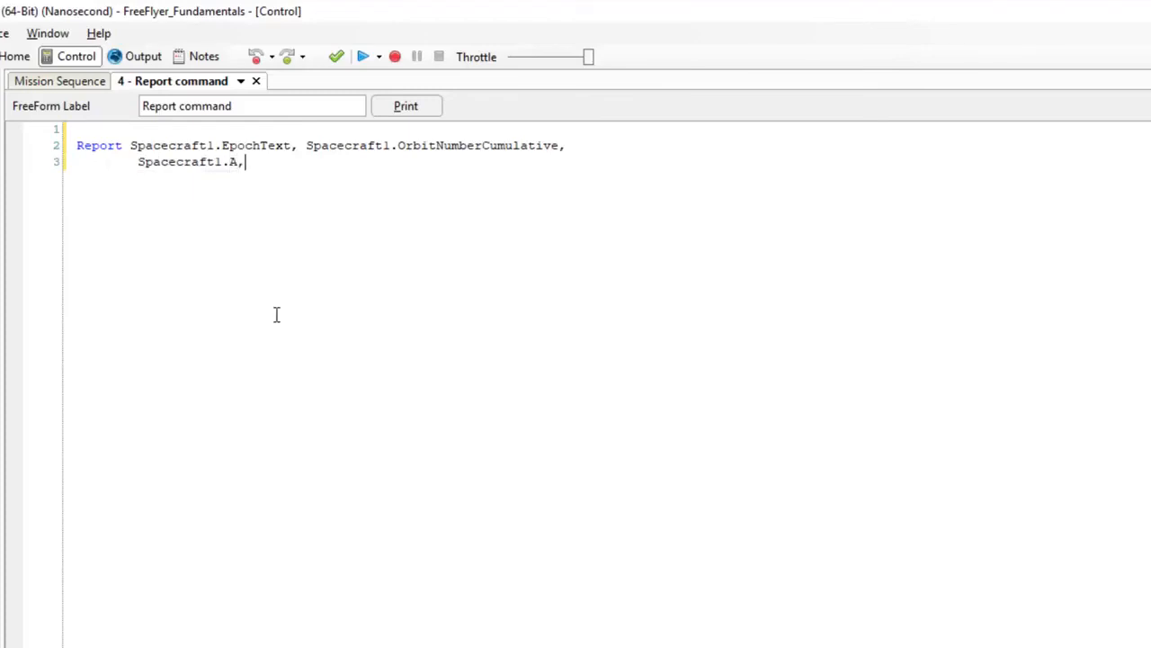
pyautogui.press('BackSpace')
pyautogui.press('BackSpace')
pyautogui.press('BackSpace')
pyautogui.write('E, Spacecraft1.I,')
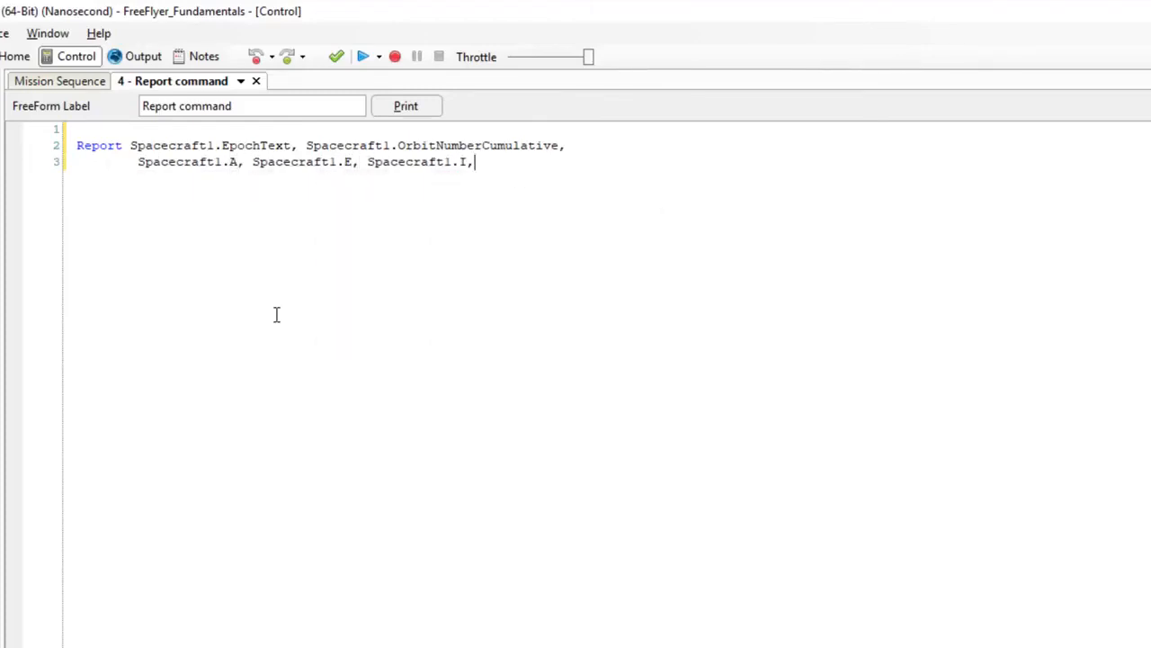
# Finish the Report statement on another line with Spacecraft1.RAAN, Spacecraft1.W and Spacecraft1.TA, ending it with a semicolon
pyautogui.press('Return')
pyautogui.write('Spacecraft1.RA')
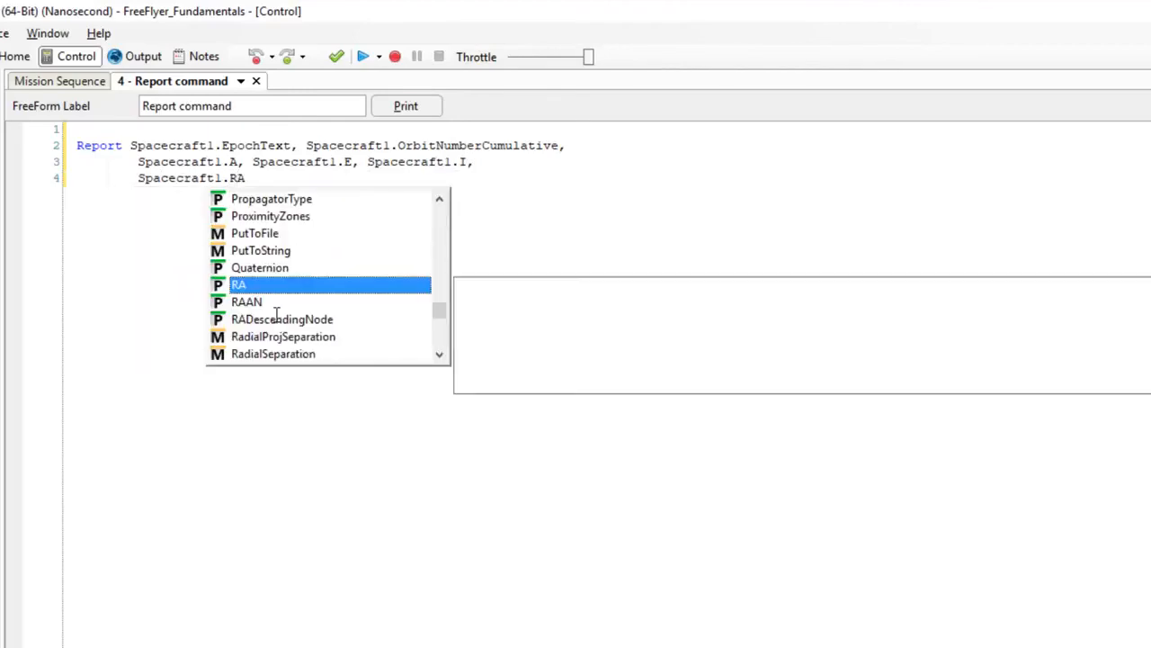
pyautogui.write('AN, Spacecraft1.W, Spacecraft1.')
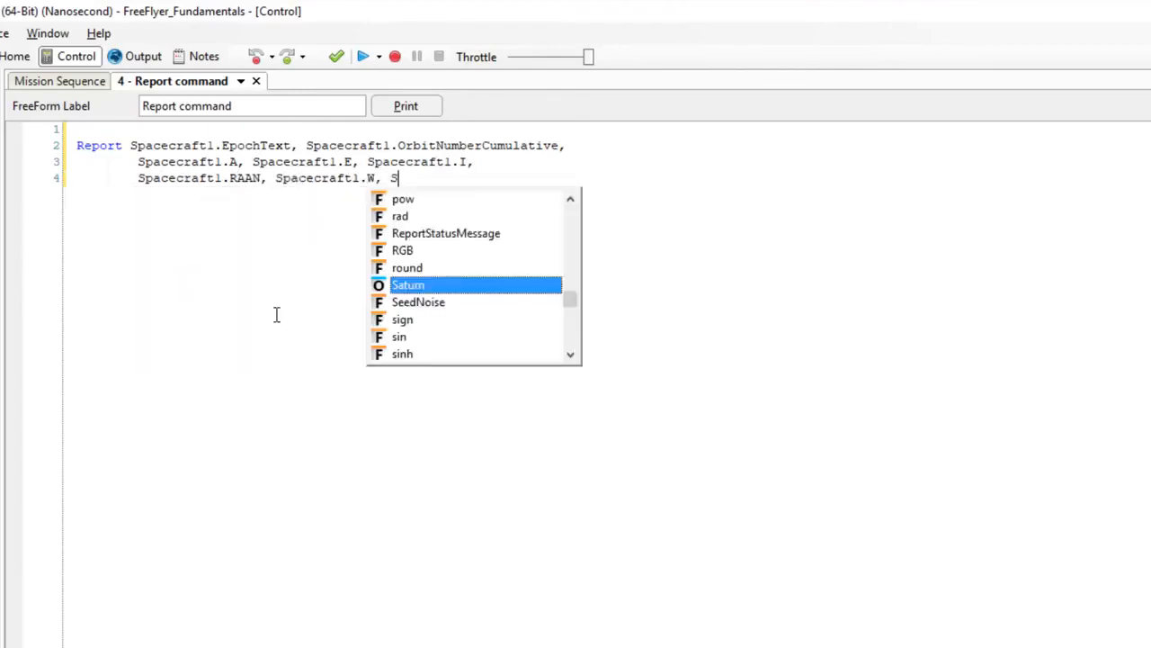
pyautogui.write('TA;')
pyautogui.press('Return')
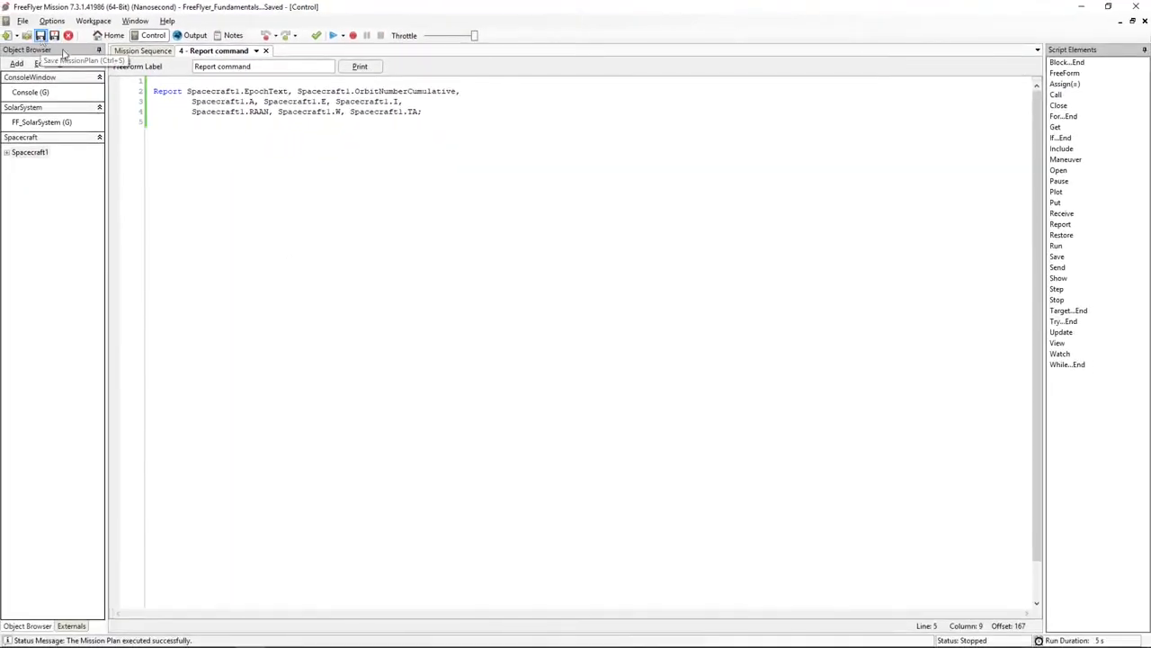
# Check the mission plan's syntax and run it
pyautogui.click(317, 36)
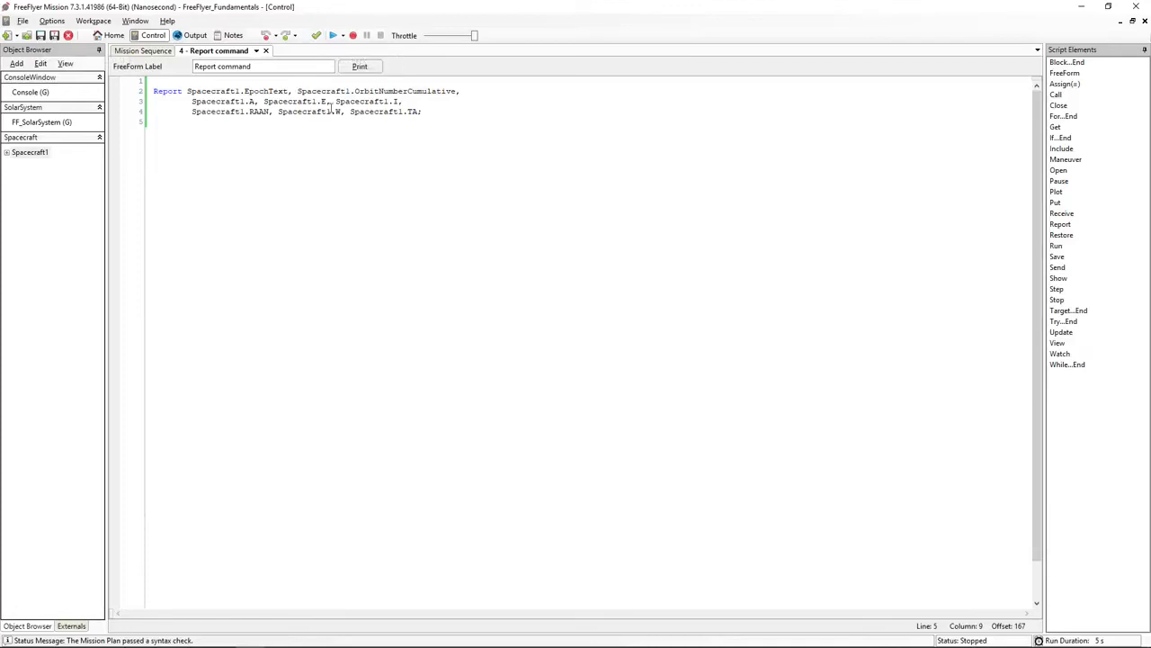
pyautogui.click(334, 36)
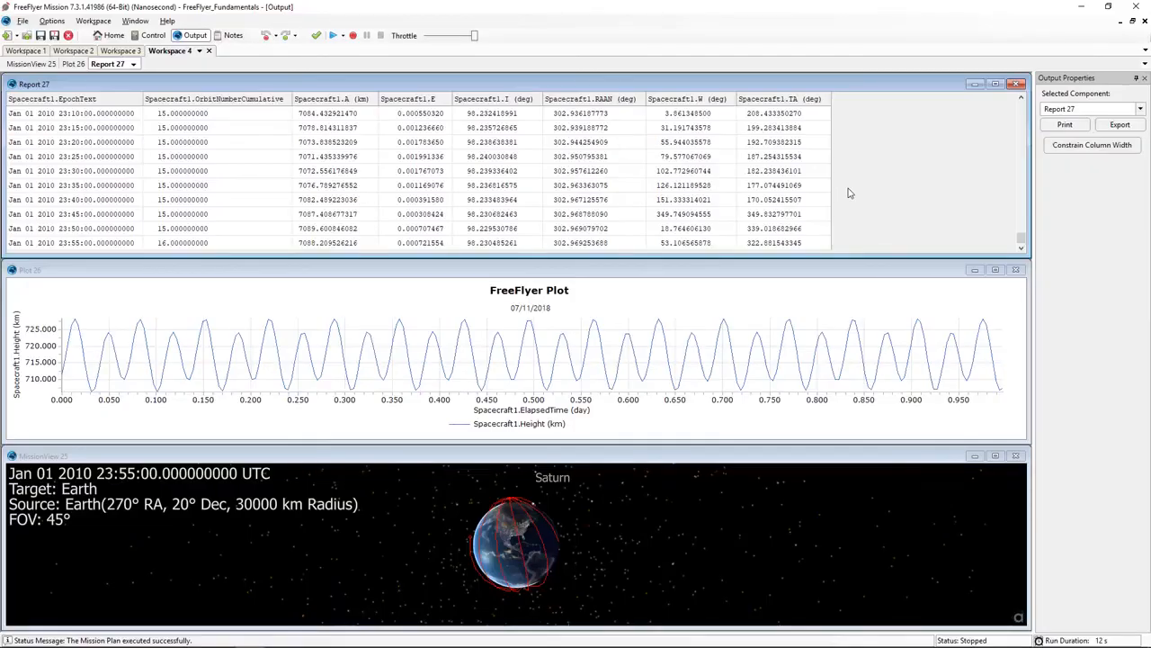
# Insert an X-Y Plot command before the Report command FreeForm in the mission sequence, with Spacecraft1.SEV on the Y-axis
pyautogui.click(146, 36)
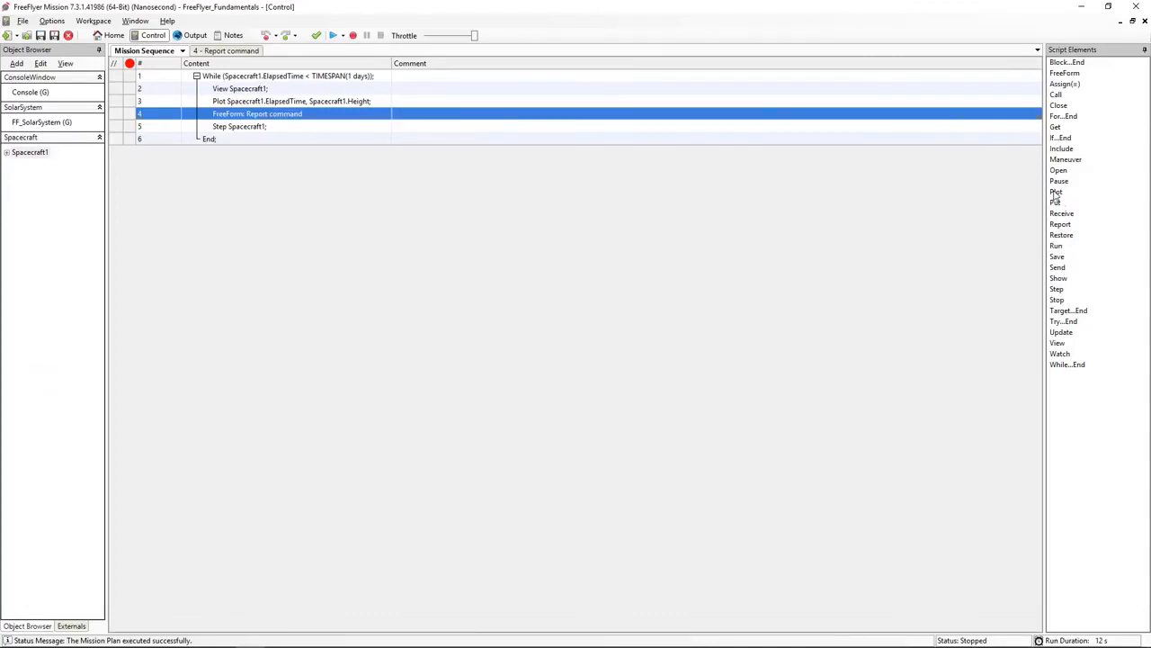
pyautogui.moveTo(1056, 194); pyautogui.dragTo(304, 116)
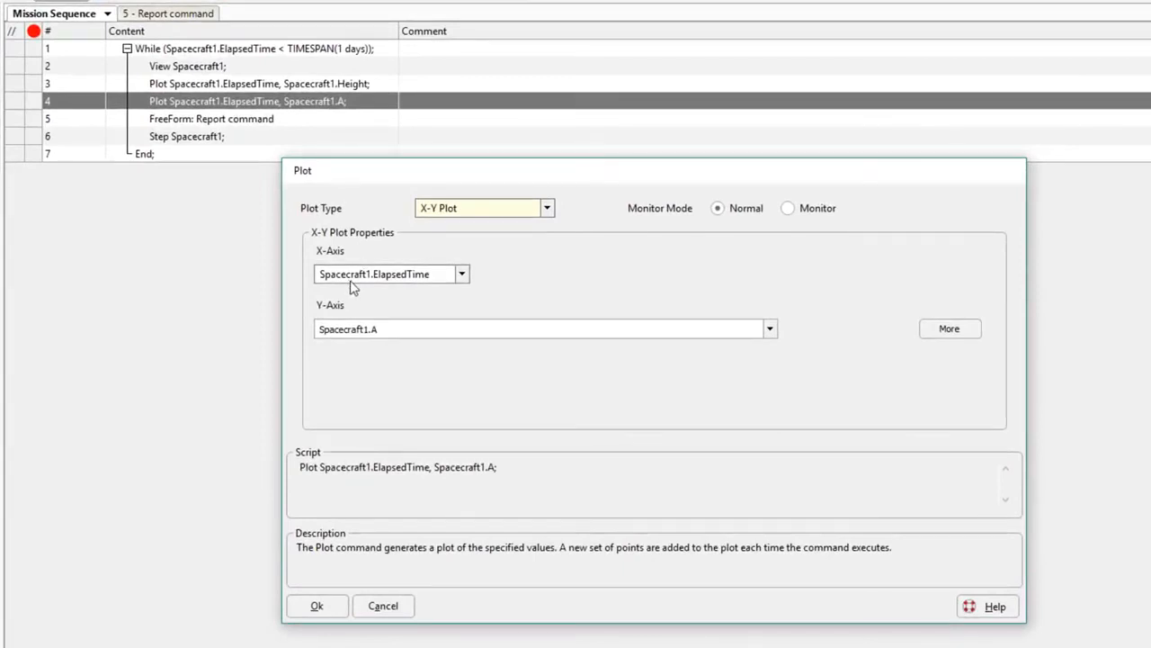
pyautogui.click(392, 335)
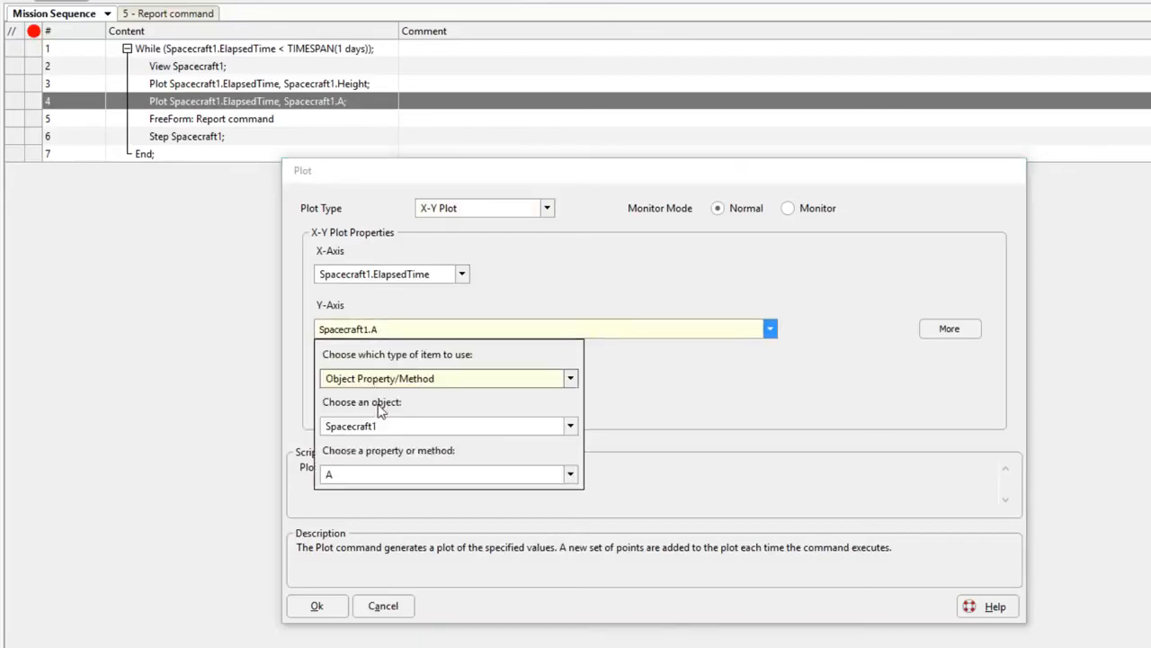
pyautogui.click(393, 477)
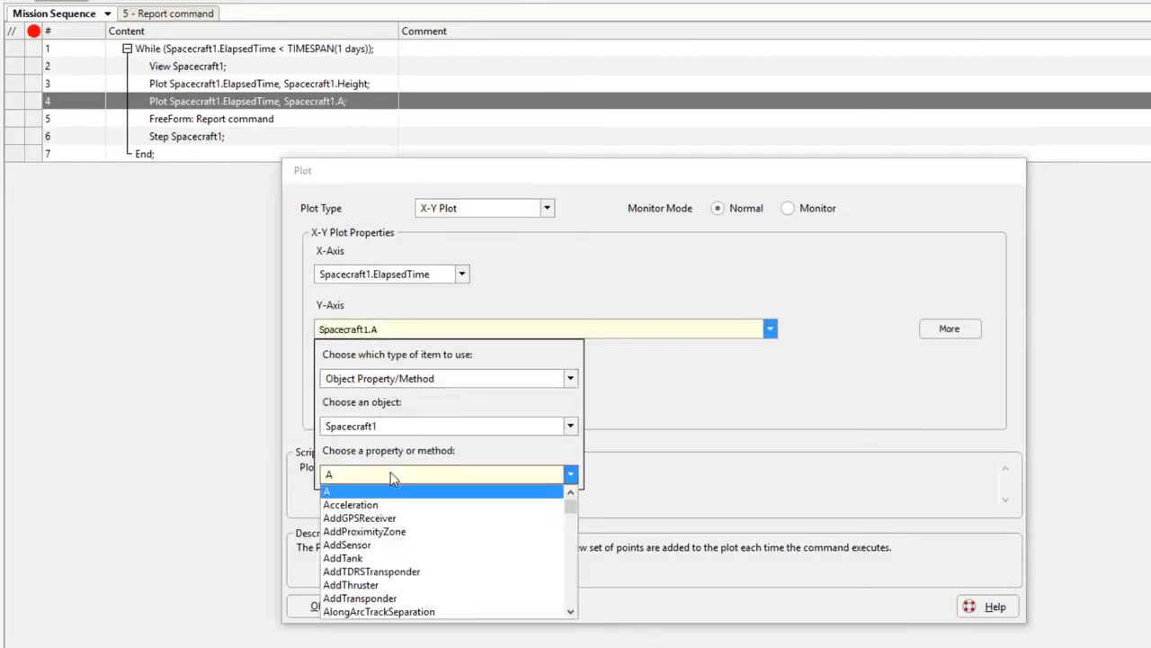
pyautogui.press('s')
pyautogui.scroll(-3, 397, 583)
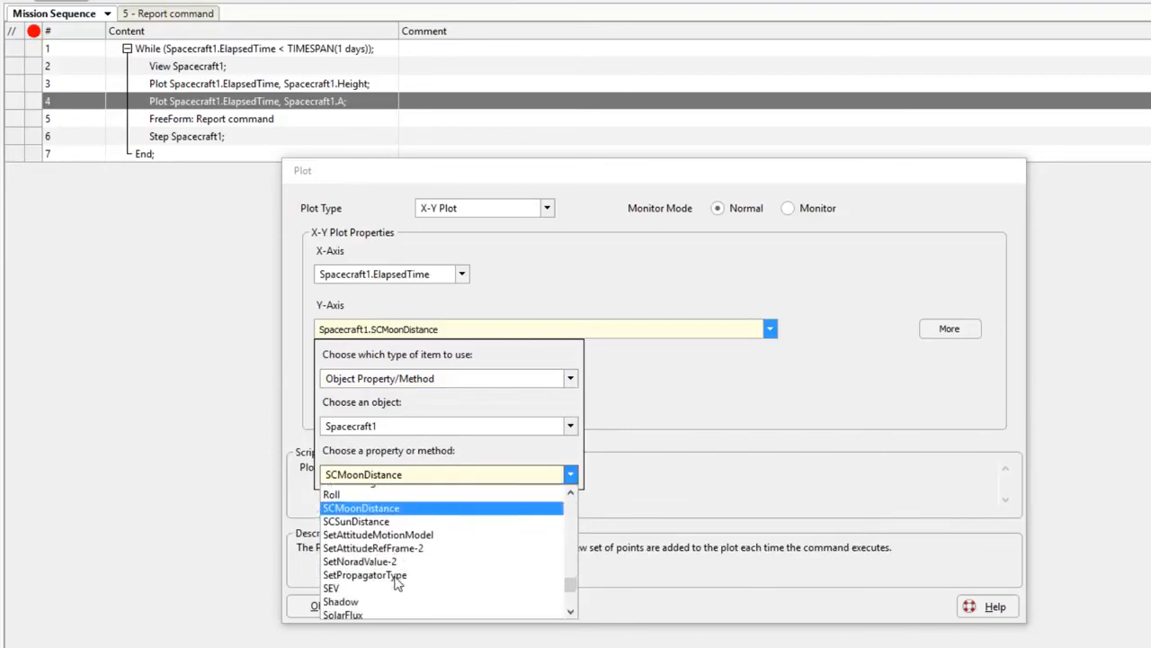
pyautogui.scroll(-1, 393, 582)
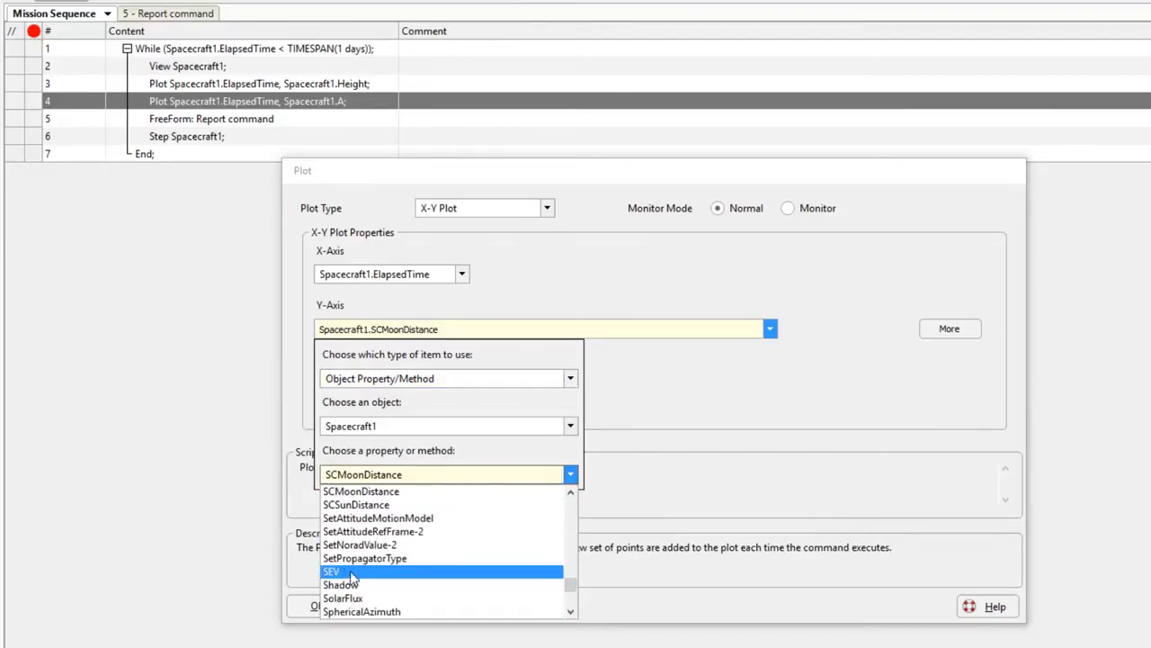
pyautogui.click(350, 572)
pyautogui.click(681, 390)
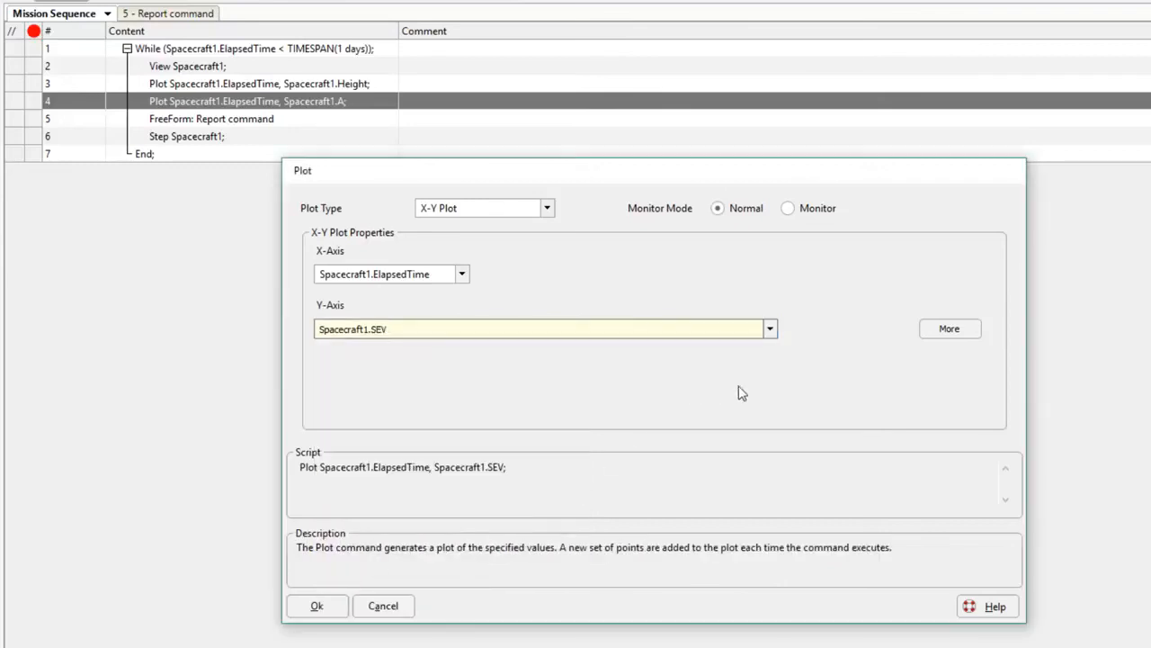
# Add two more Y-axis entries to the plot and set the second entry to Spacecraft1.Latitude
pyautogui.click(957, 335)
pyautogui.click(959, 342)
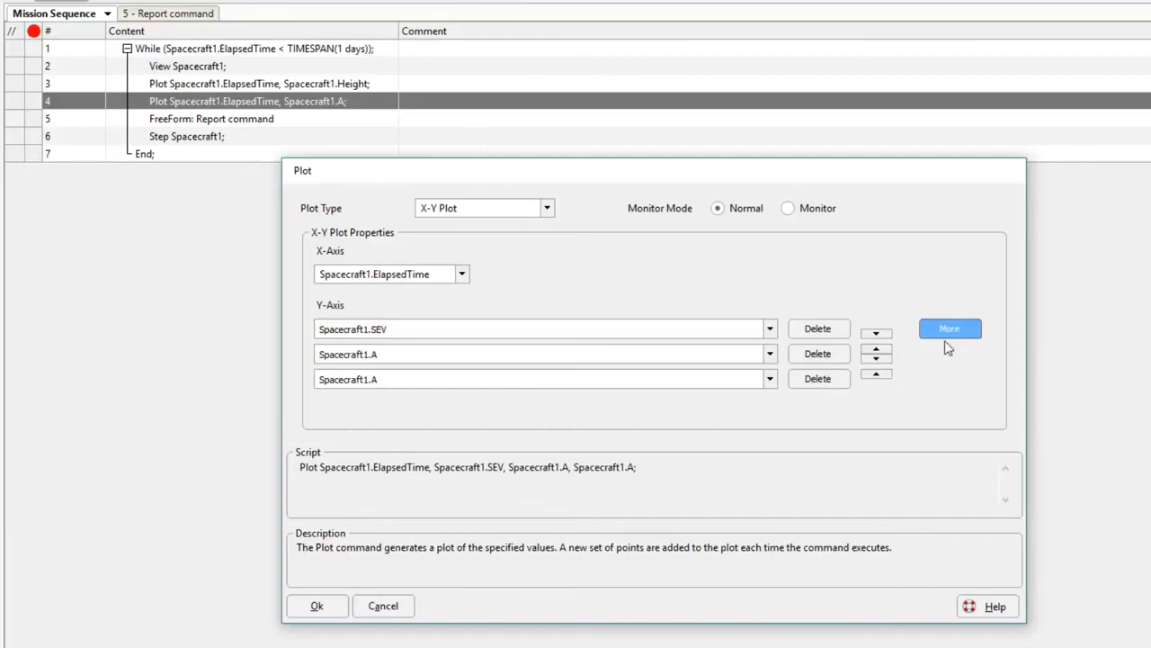
pyautogui.click(770, 353)
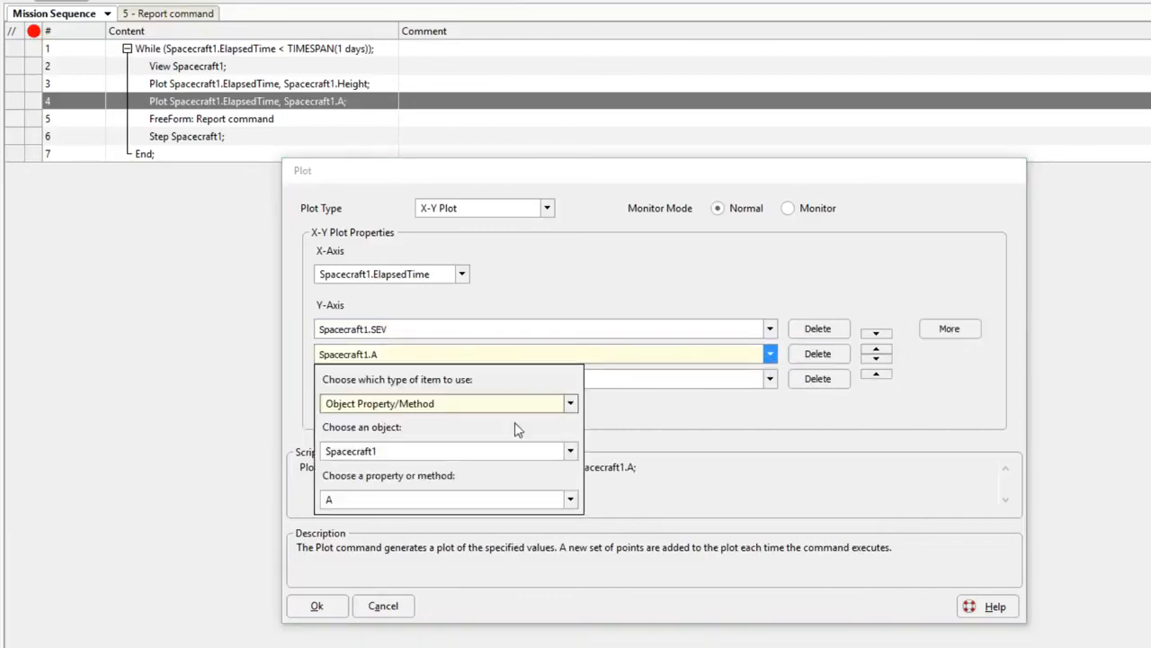
pyautogui.click(423, 501)
pyautogui.press('l')
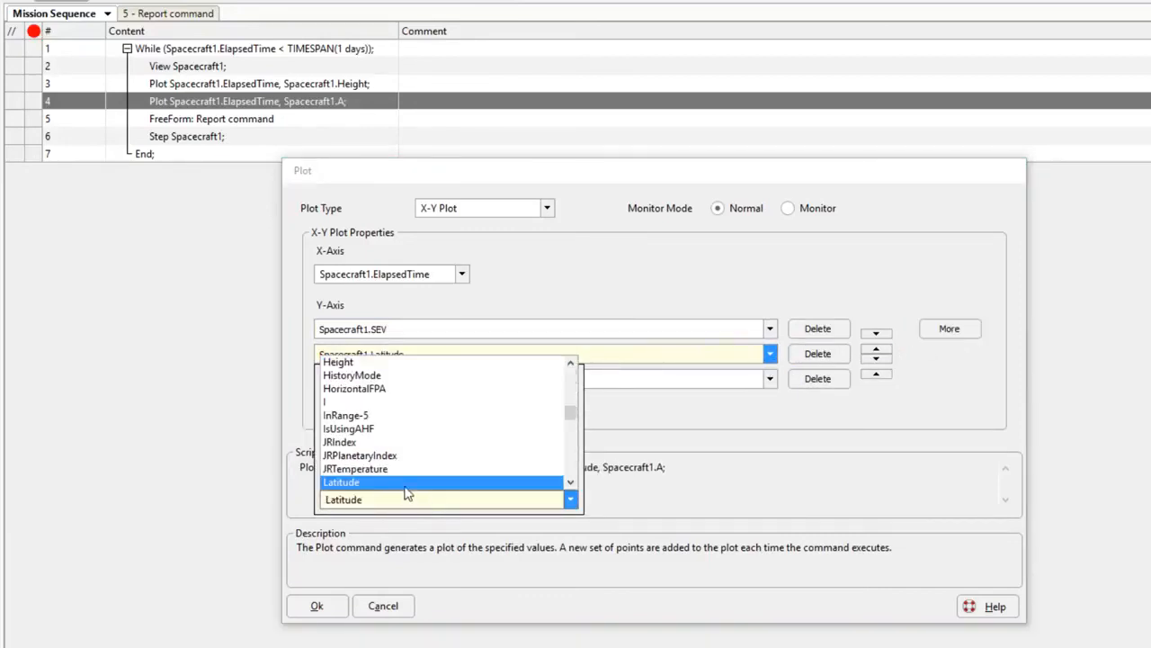
pyautogui.click(407, 486)
pyautogui.click(696, 439)
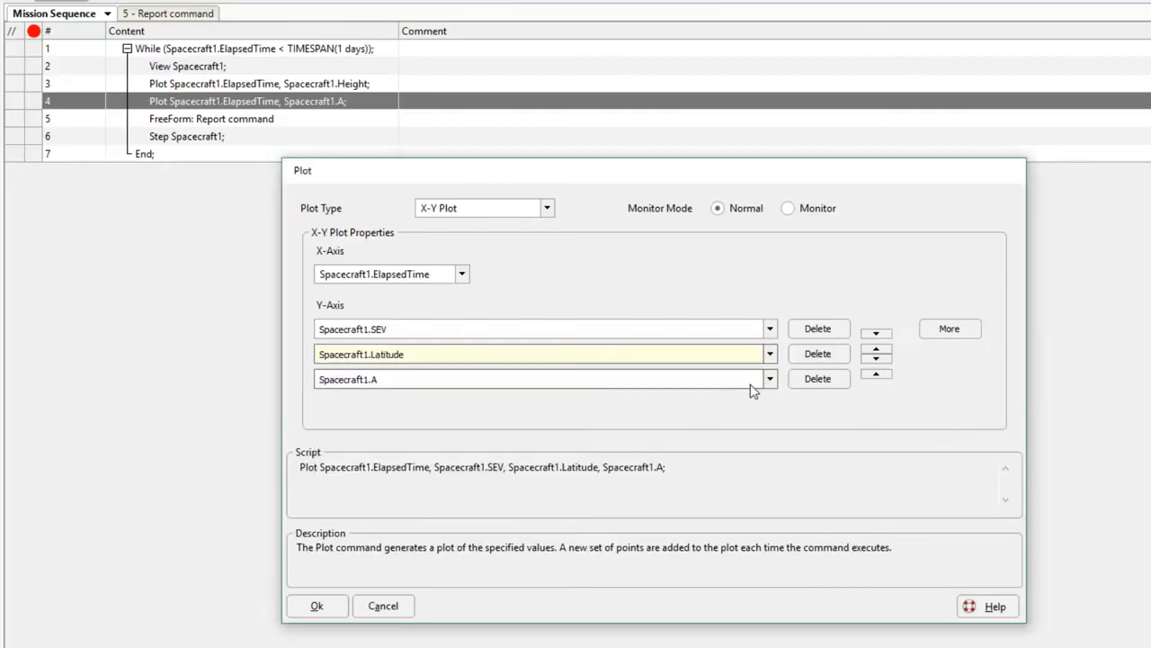
# Set the plot's third Y-axis entry to Spacecraft1.Longitude, accept the plot, and widen the Content column to show the full command
pyautogui.click(753, 388)
pyautogui.click(465, 528)
pyautogui.press('l')
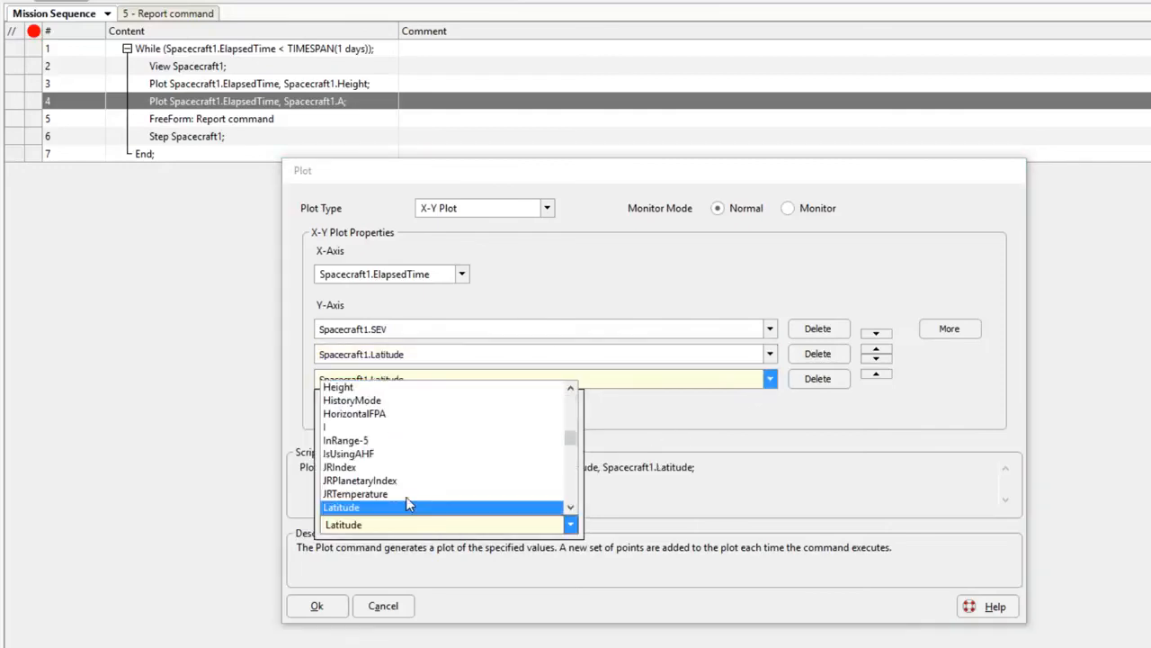
pyautogui.scroll(-4, 396, 499)
pyautogui.scroll(-4, 387, 499)
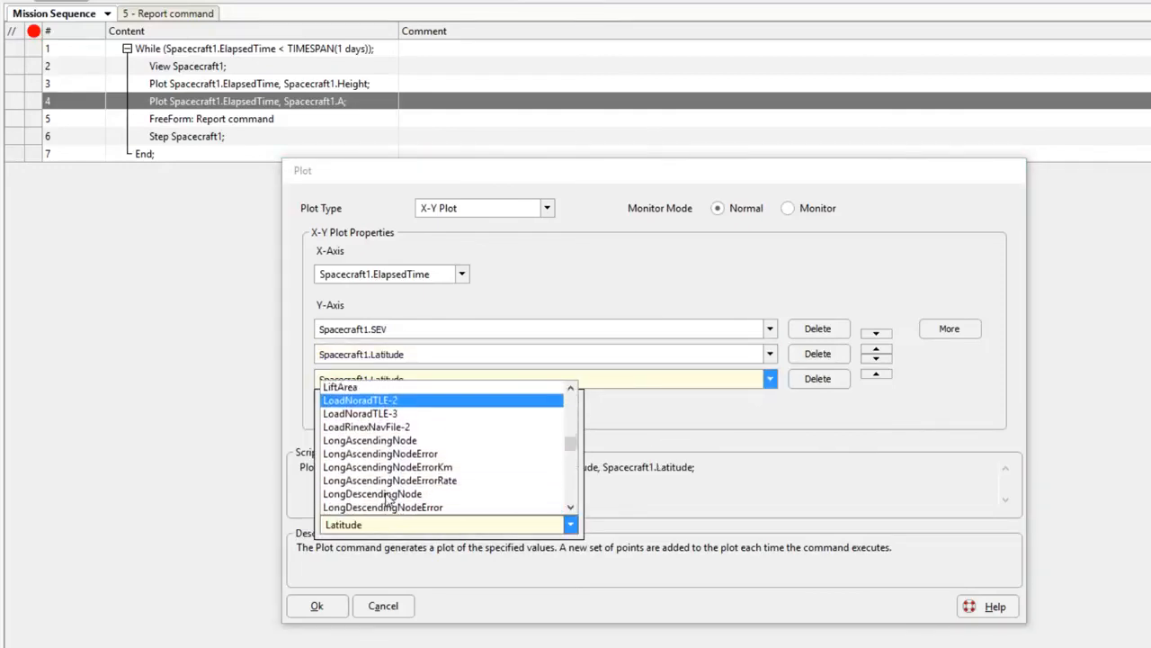
pyautogui.click(430, 475)
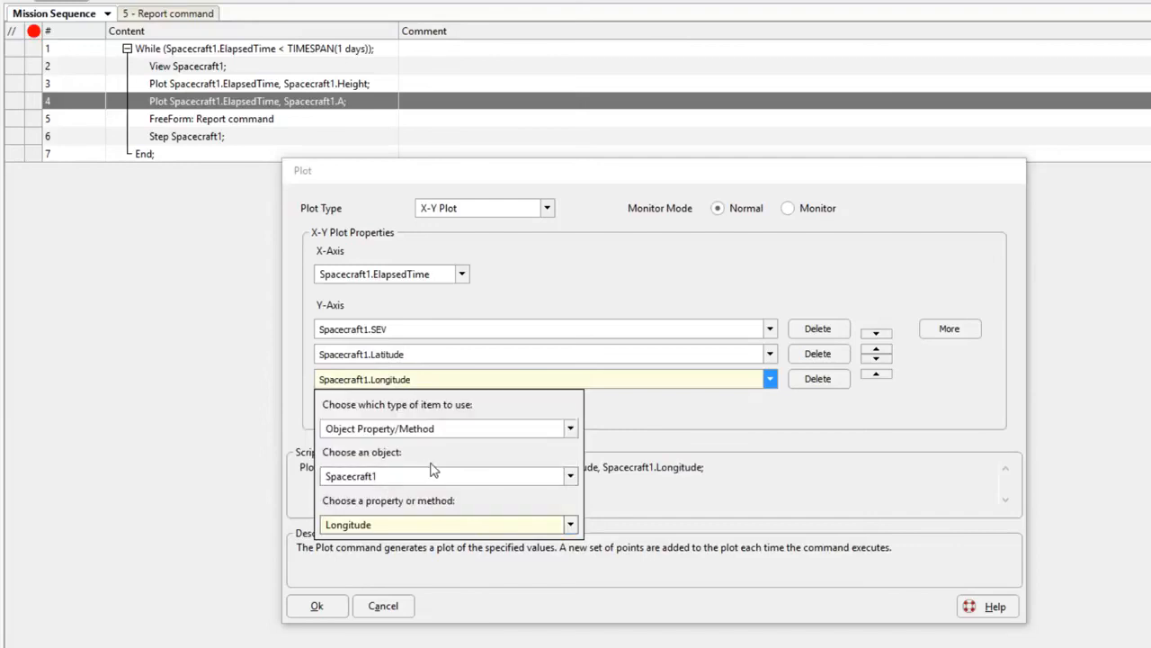
pyautogui.click(630, 424)
pyautogui.click(310, 609)
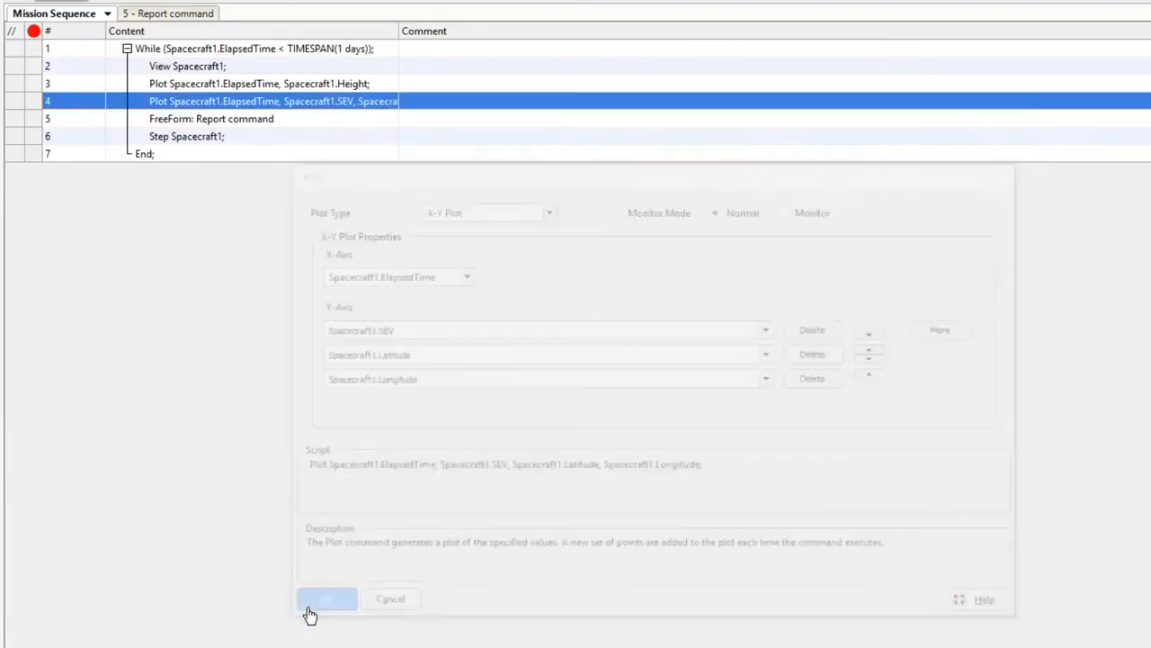
pyautogui.moveTo(400, 22); pyautogui.dragTo(646, 27)
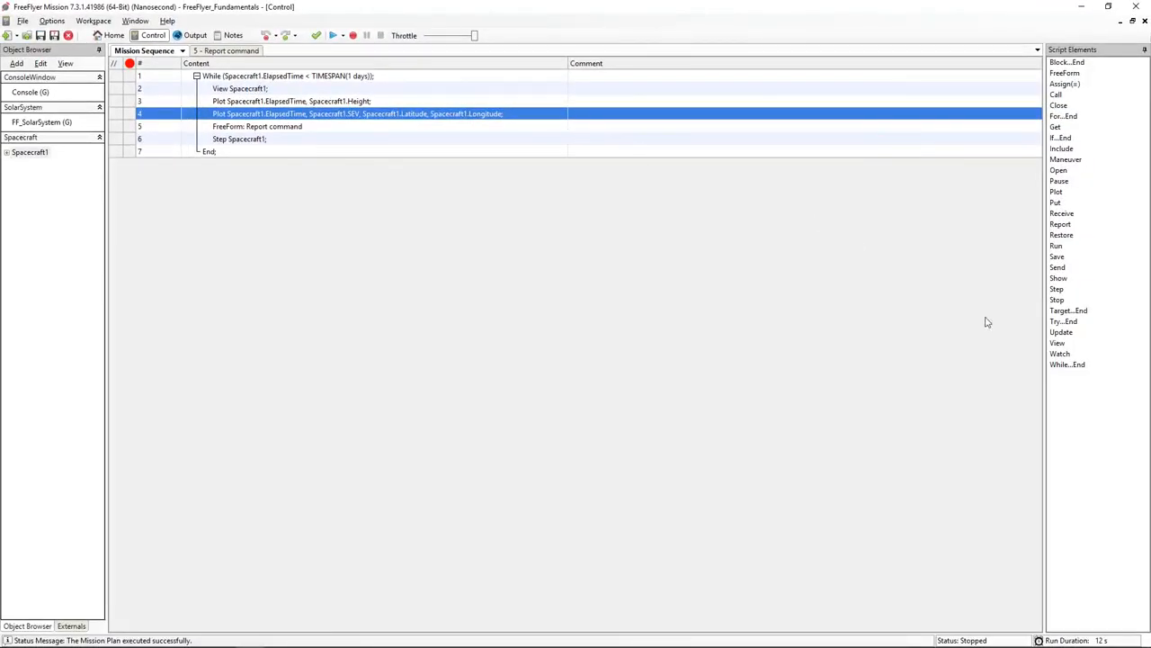
# Insert a 2D Map view of Spacecraft1 right after the existing View command and save the mission plan
pyautogui.moveTo(1050, 345); pyautogui.dragTo(273, 102)
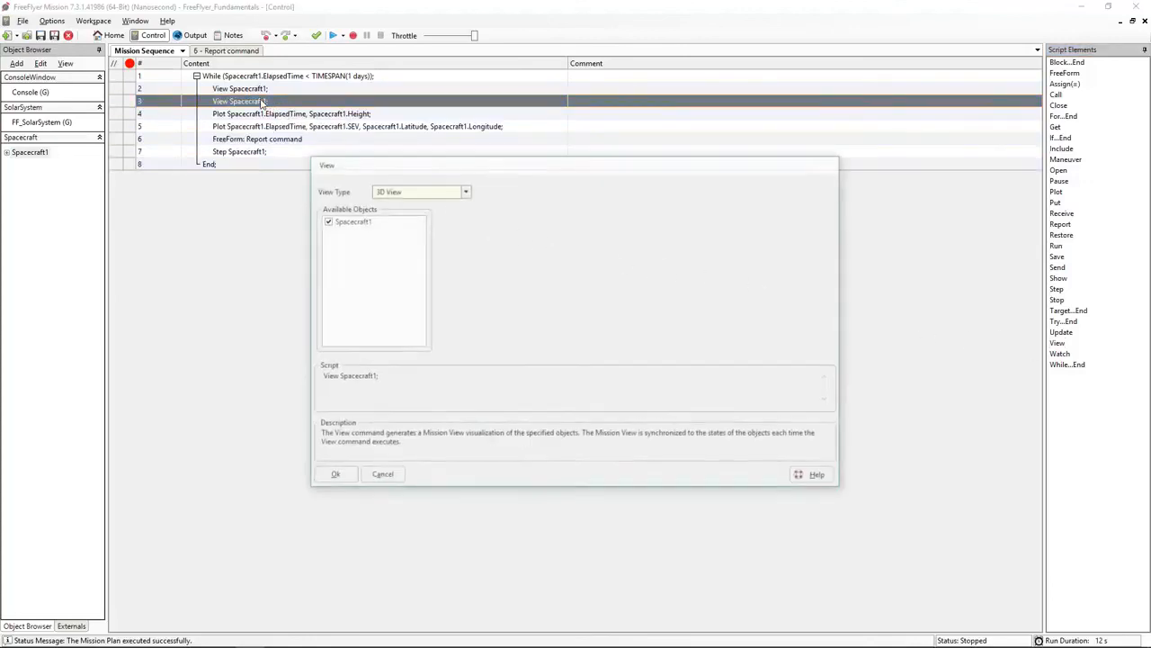
pyautogui.click(393, 192)
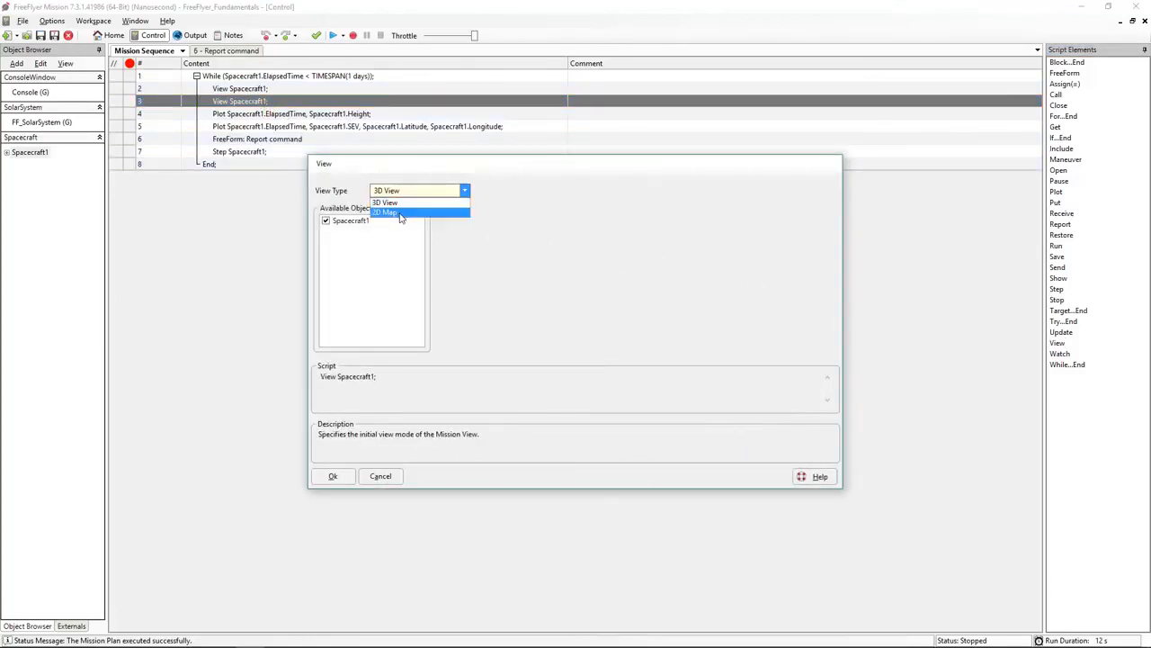
pyautogui.click(398, 213)
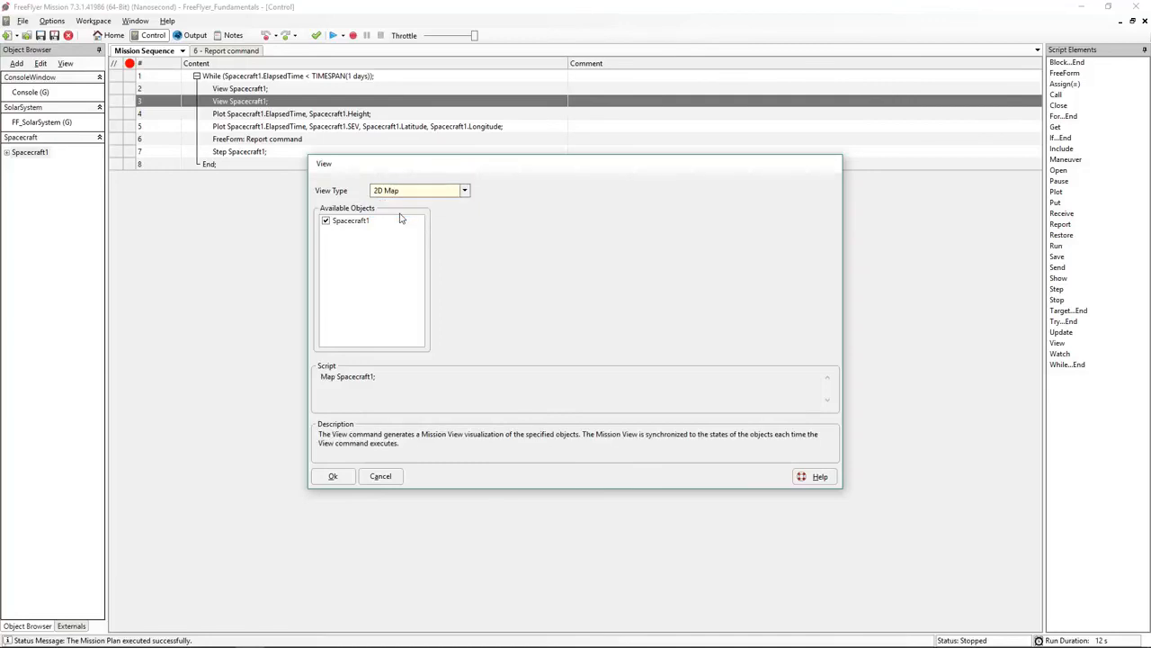
pyautogui.click(332, 476)
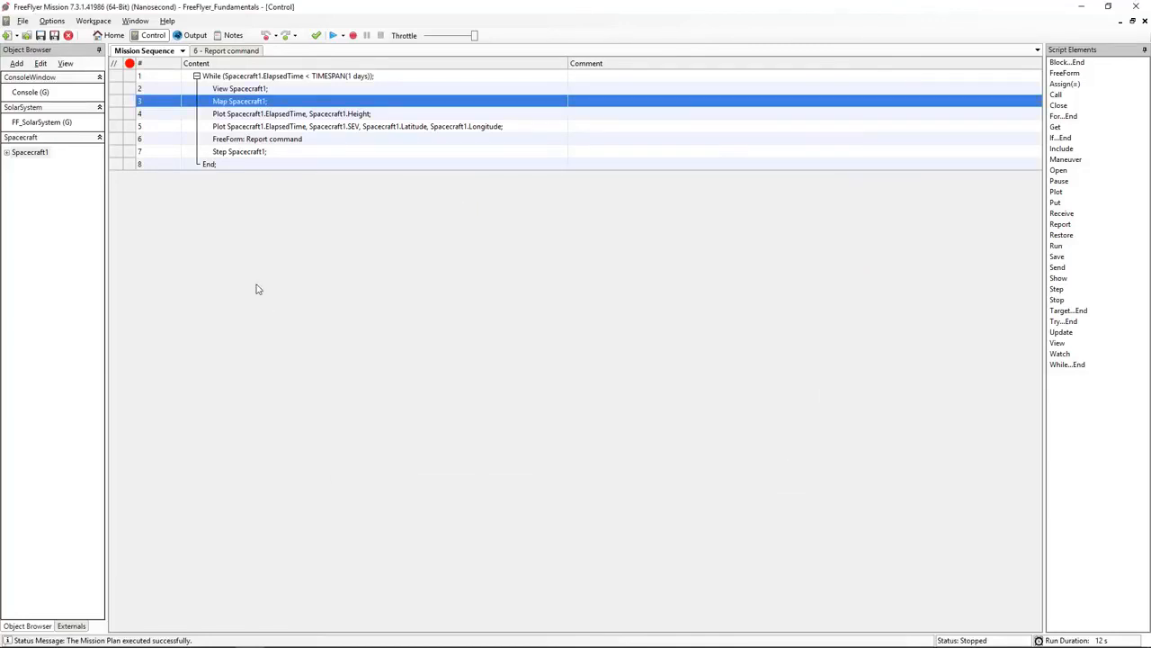
pyautogui.click(40, 35)
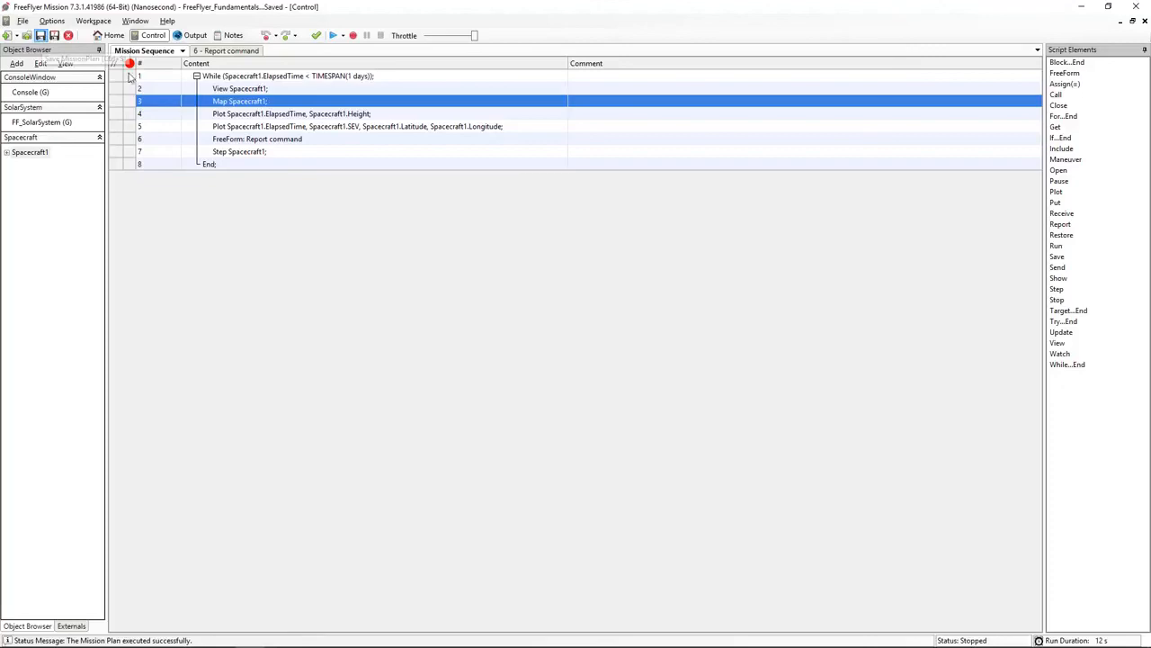
# Run the mission plan to produce the report, the plots, the 3D view and the 2D map
pyautogui.click(332, 35)
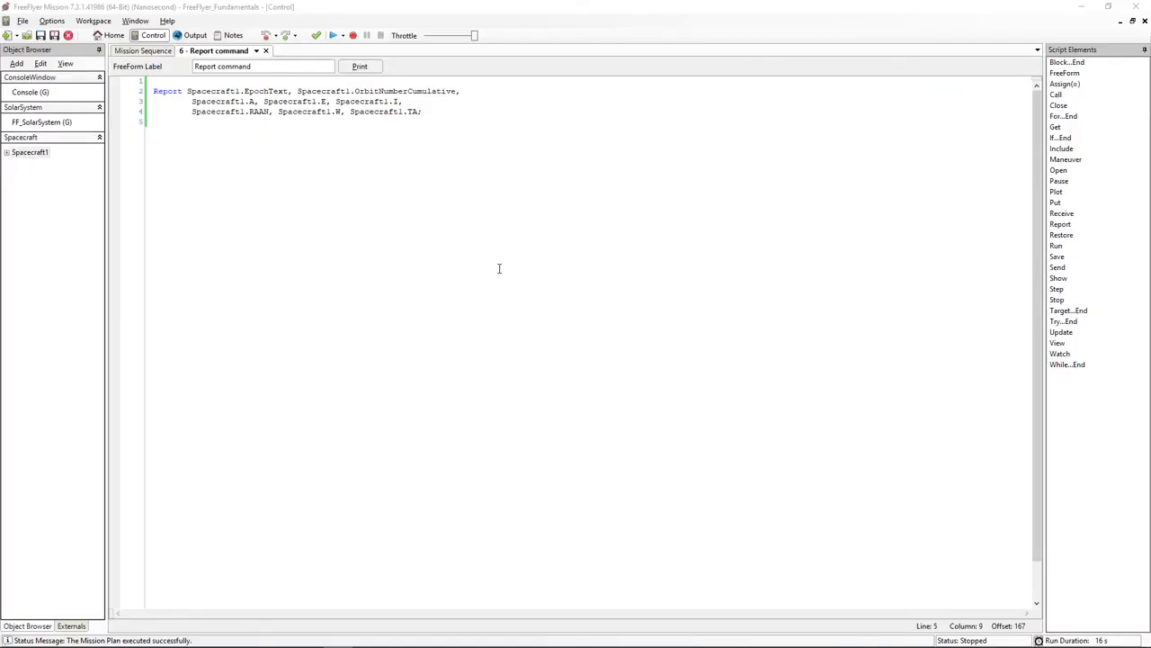
# Add a second statement below the existing one in the Report command FreeForm: Report Spacecraft1.ShadowTimes to "ShadowTimesReport.txt";
pyautogui.click(484, 178)
pyautogui.press('Return')
pyautogui.press('Return')
pyautogui.press('BackSpace')
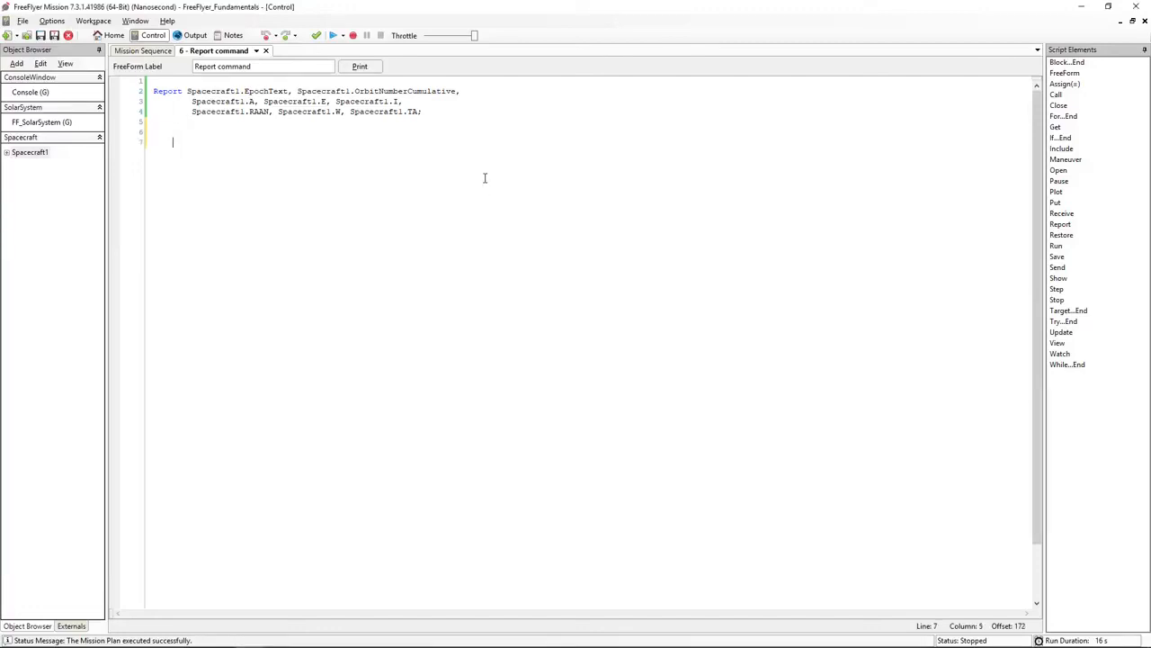
pyautogui.write('Report Spacecraft1.Shad')
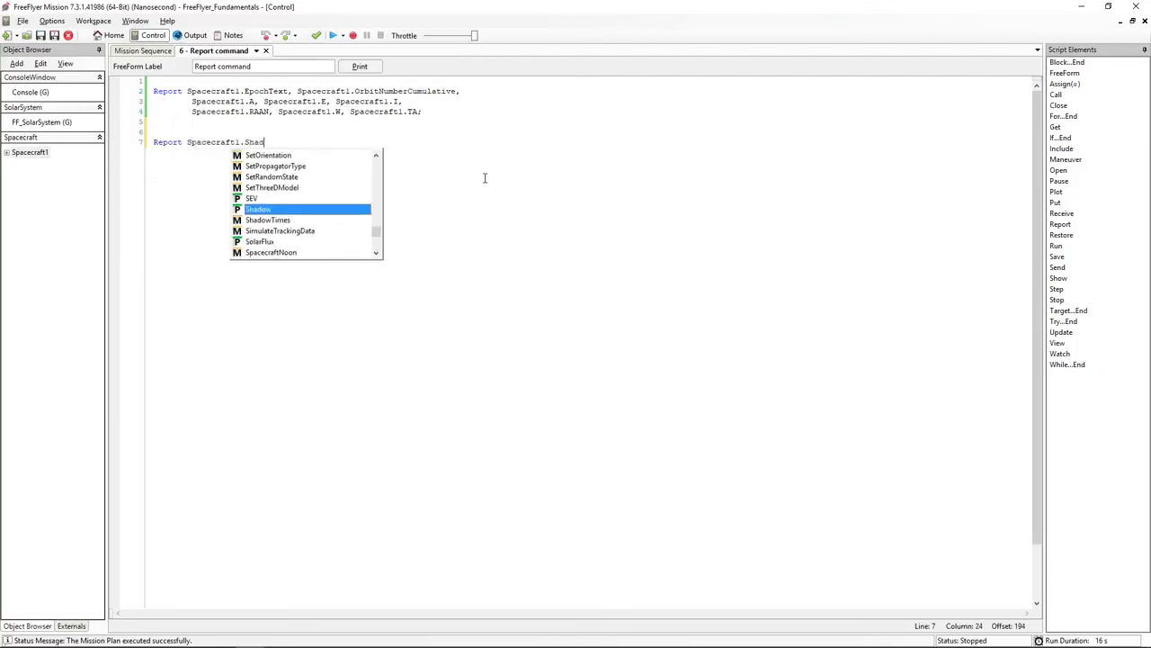
pyautogui.press('Down')
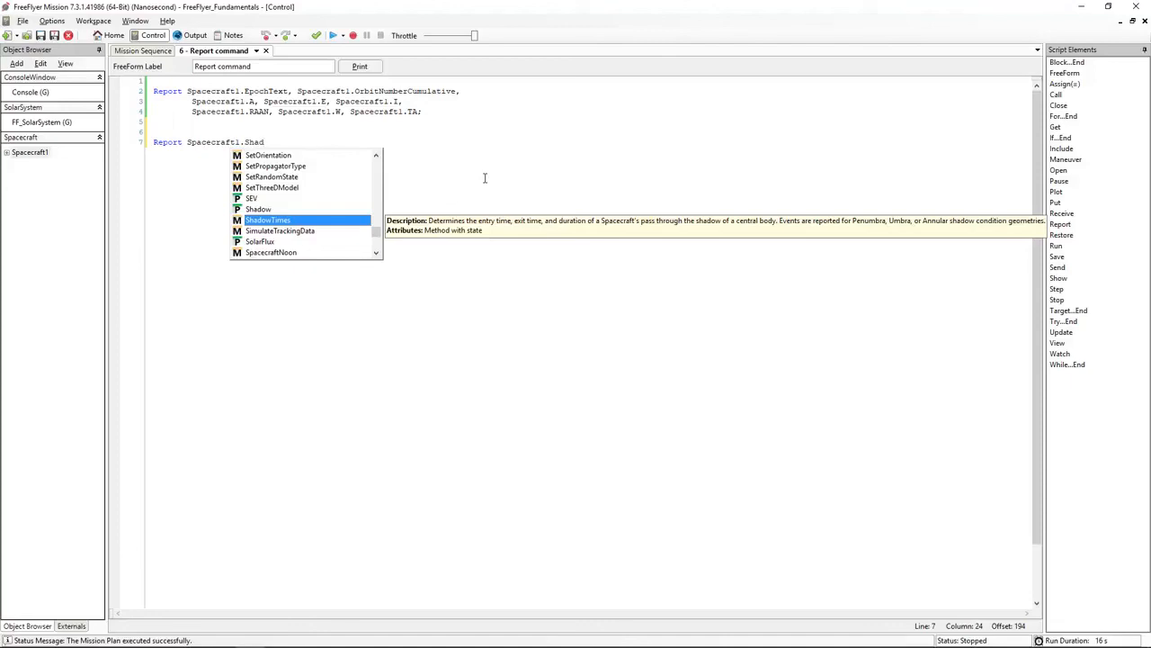
pyautogui.press('Return')
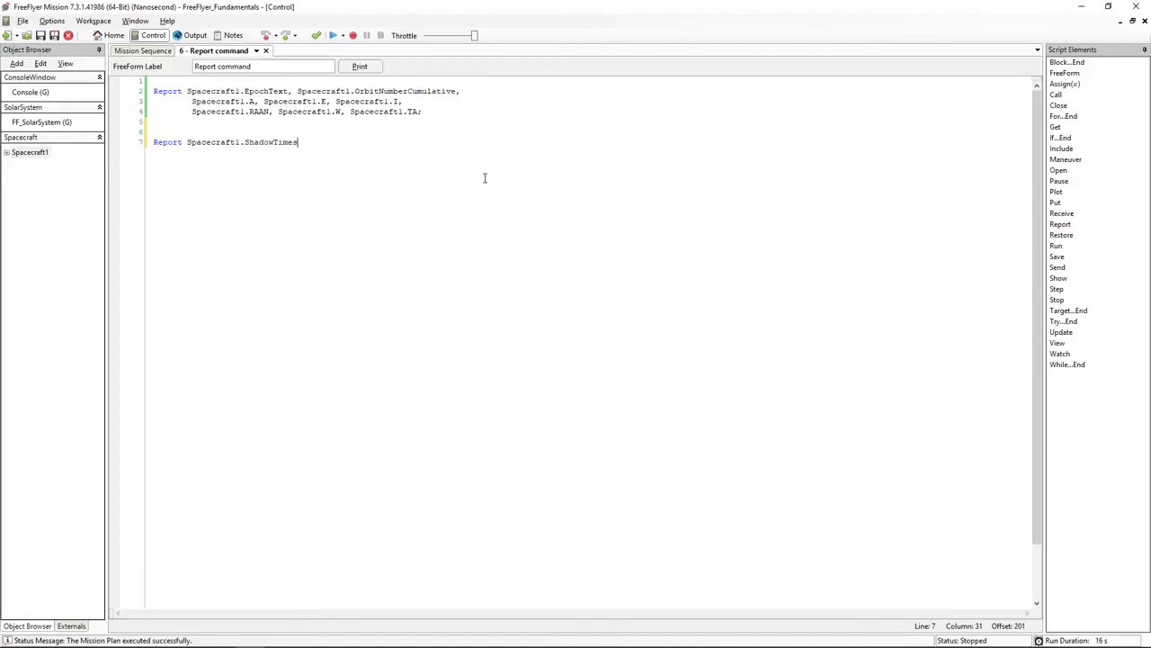
pyautogui.write('to "ShadowTimesReport.txt";')
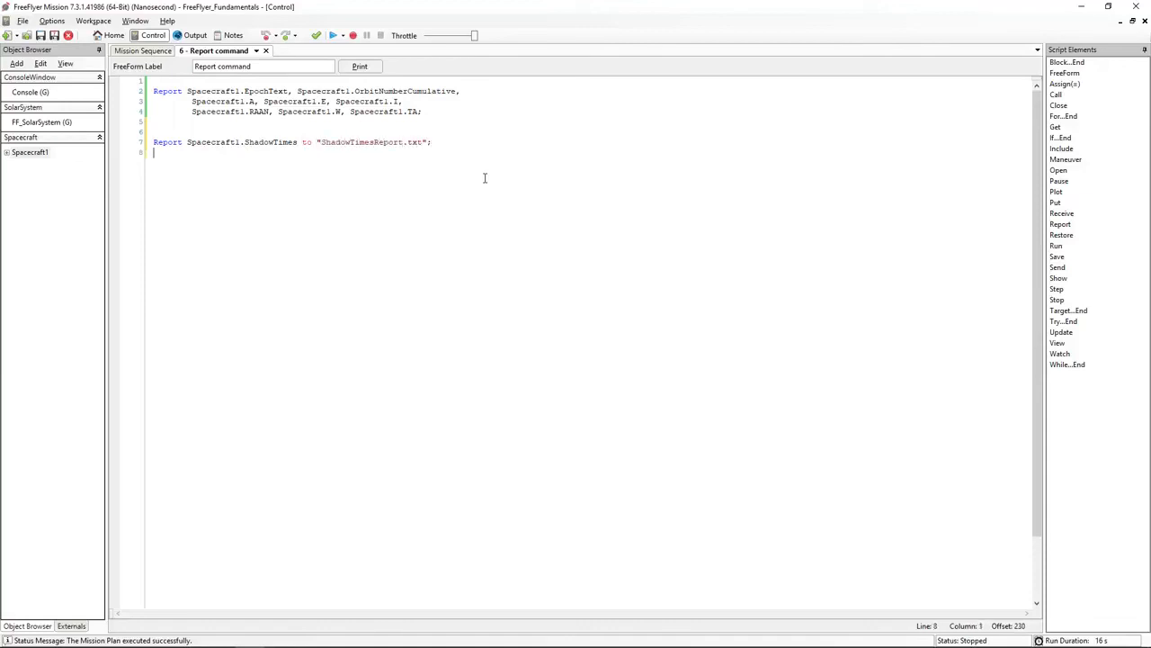
pyautogui.press('Return')
# Run the mission plan again and open the generated ShadowTimesReport.txt from the Desktop folder
pyautogui.click(333, 35)
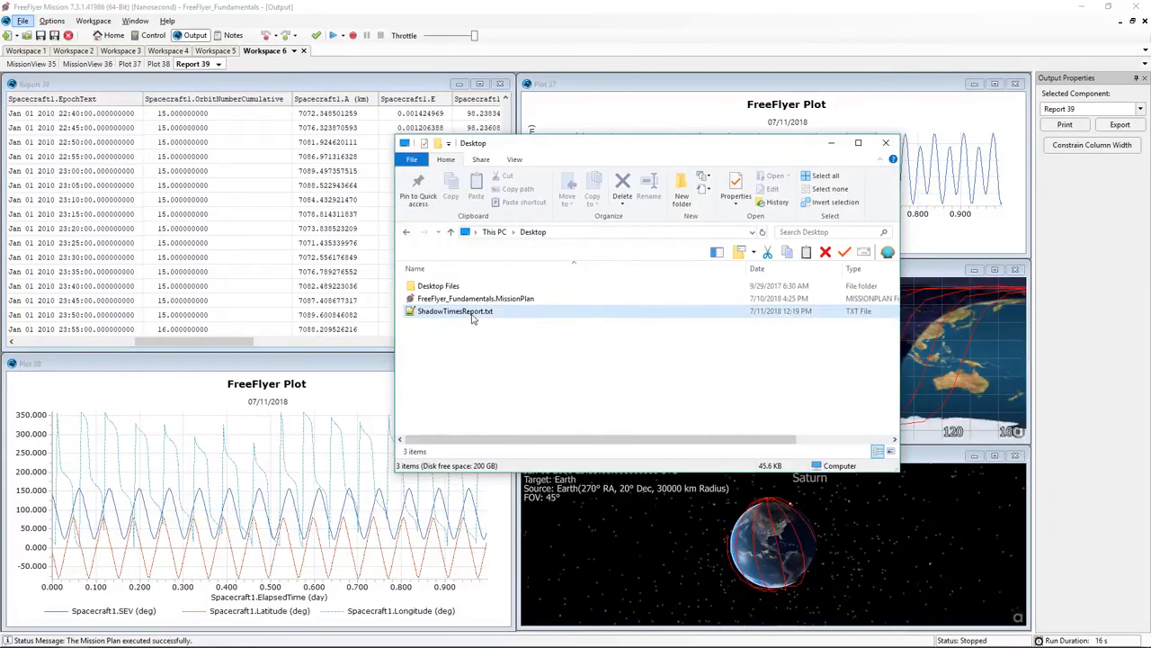
pyautogui.doubleClick(469, 311)
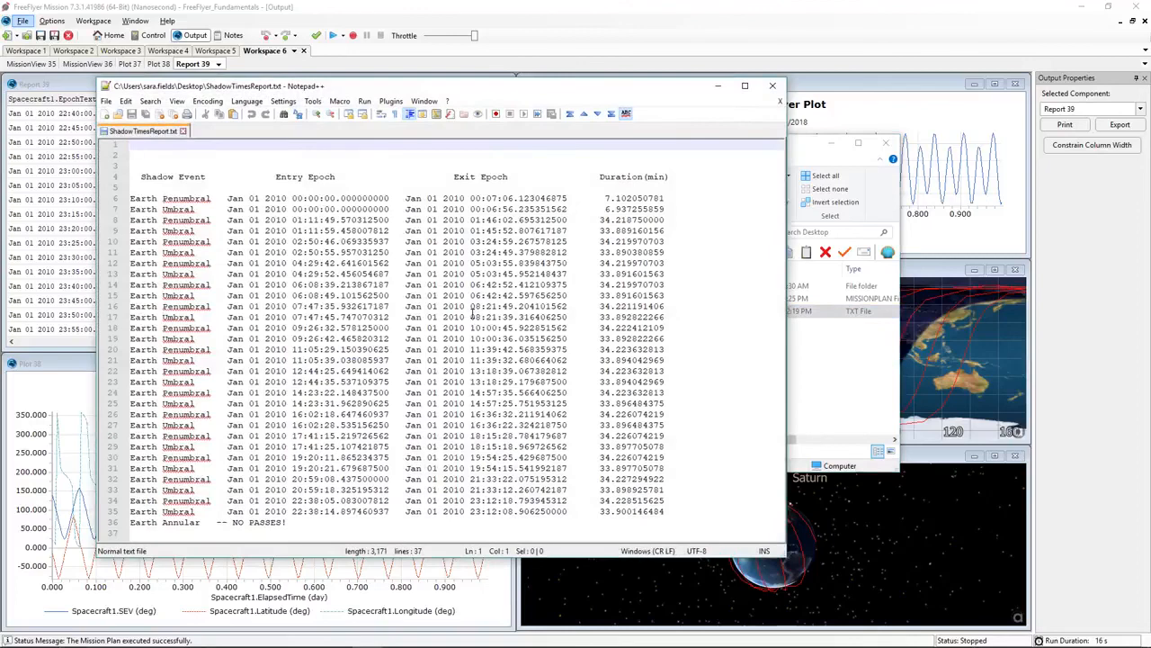